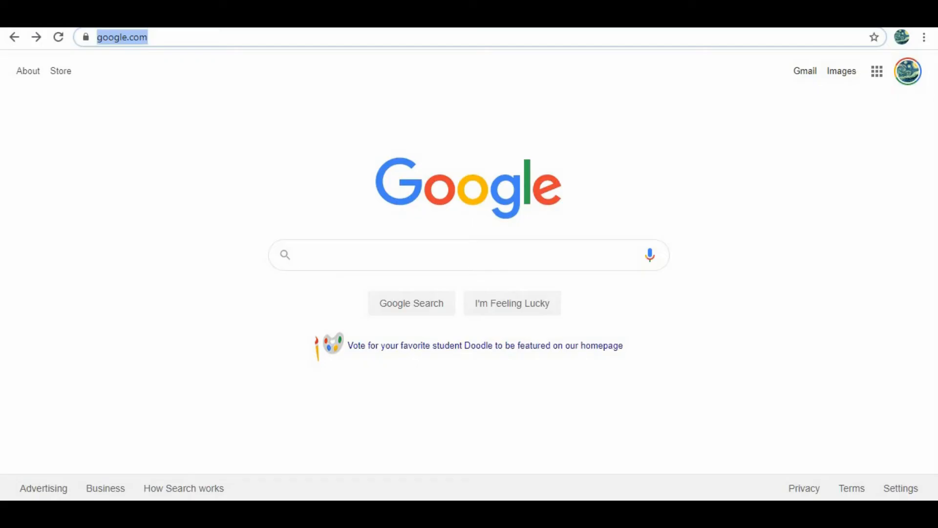
- Load zazzle.com from Chrome's address bar
{"action": "type", "text": "com"}
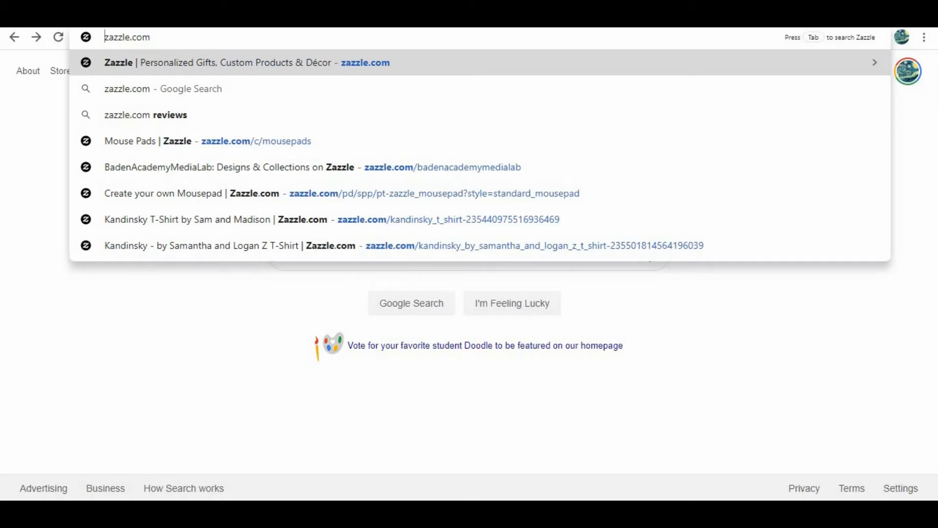
{"action": "key", "text": "Return"}
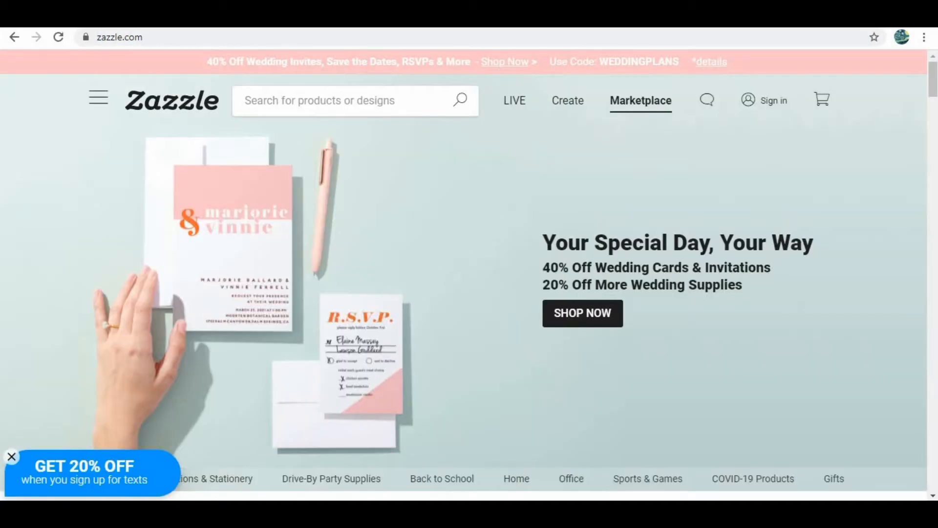
- Open the Zazzle sign-in form, enter the account e-mail address, and continue to the password
{"action": "mouse_move", "coordinate": [765, 100]}
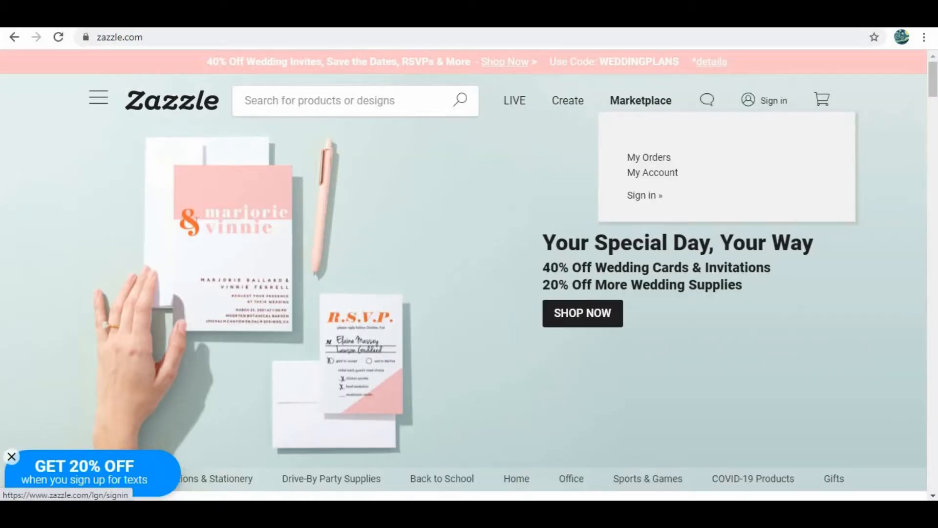
{"action": "left_click", "coordinate": [644, 195]}
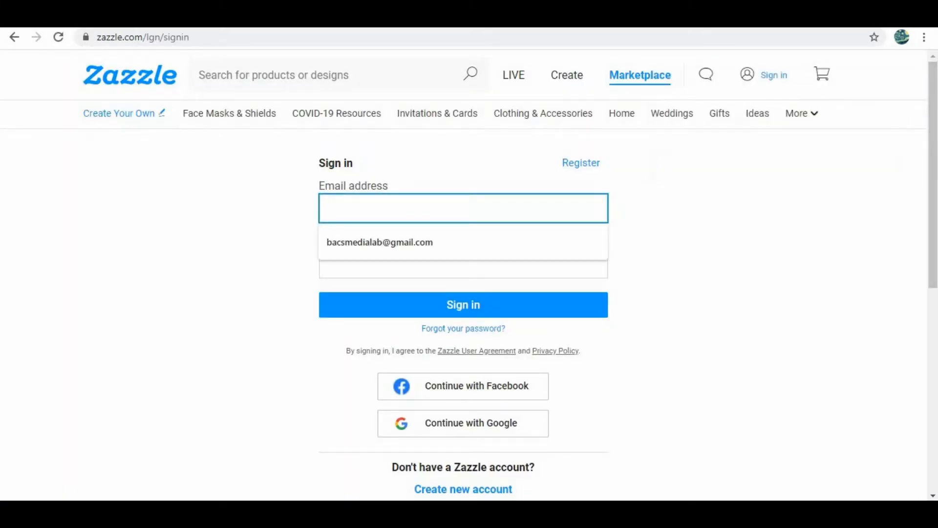
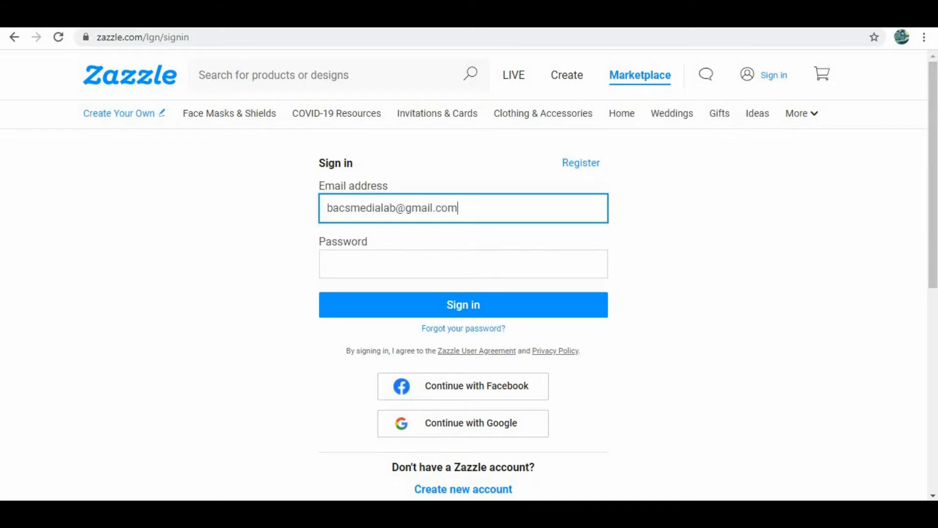
{"action": "left_click", "coordinate": [327, 263]}
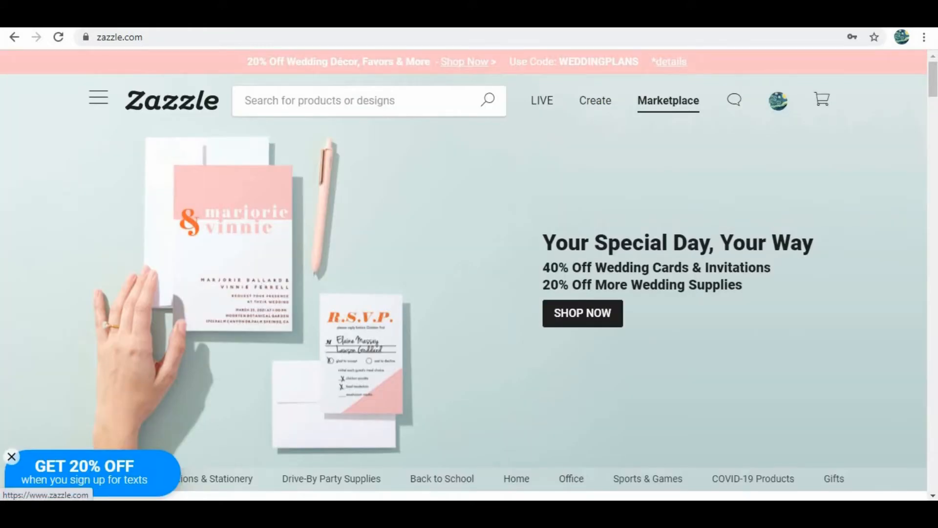
- Search Zazzle for t-shirts and open the Create Your Own custom T-shirts page
{"action": "left_click", "coordinate": [320, 101]}
{"action": "type", "text": "t-shirts"}
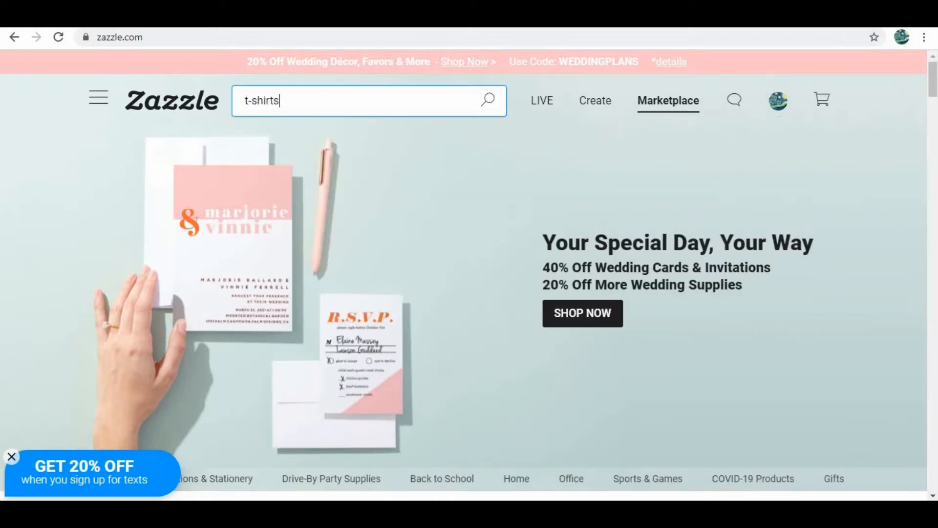
{"action": "key", "text": "Return"}
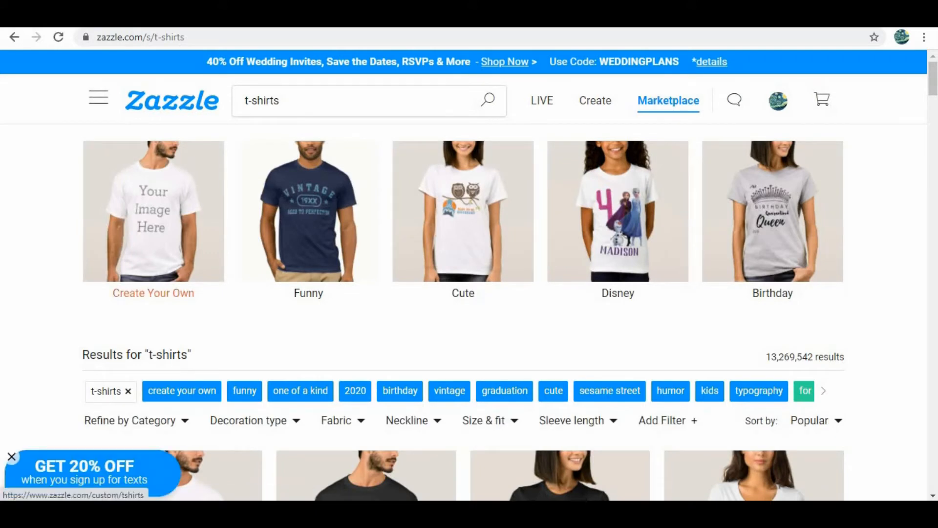
{"action": "left_click", "coordinate": [153, 220]}
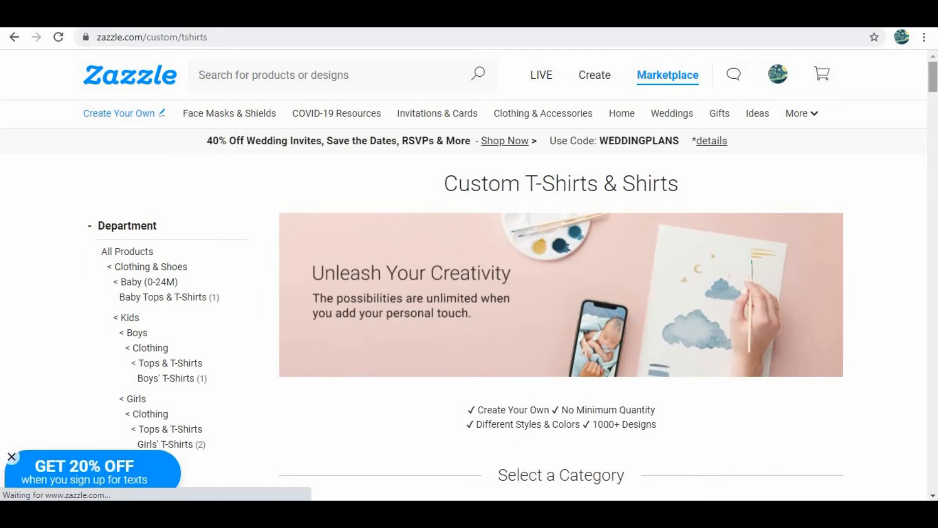
{"action": "scroll", "coordinate": [511, 275], "scroll_direction": "down", "scroll_amount": 7}
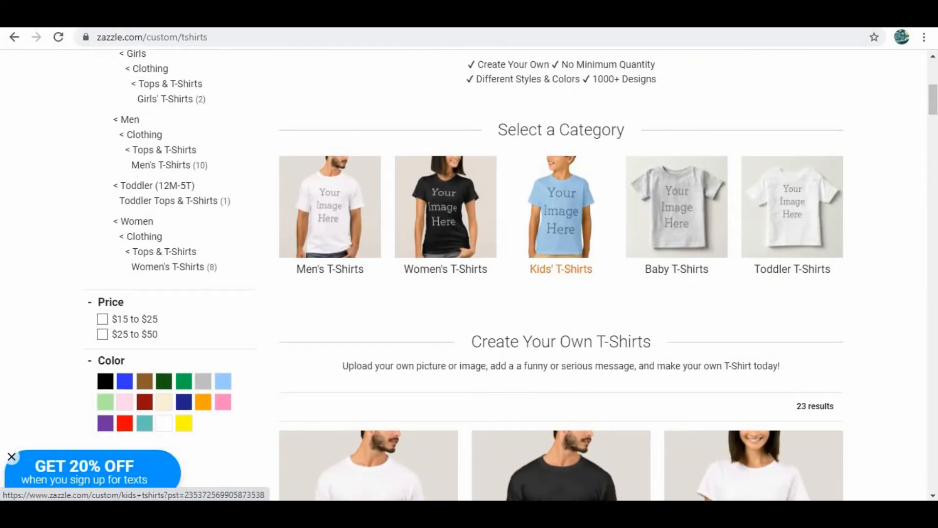
- Choose the Kids' T-Shirts category and scroll down to its product listings
{"action": "left_click", "coordinate": [561, 269]}
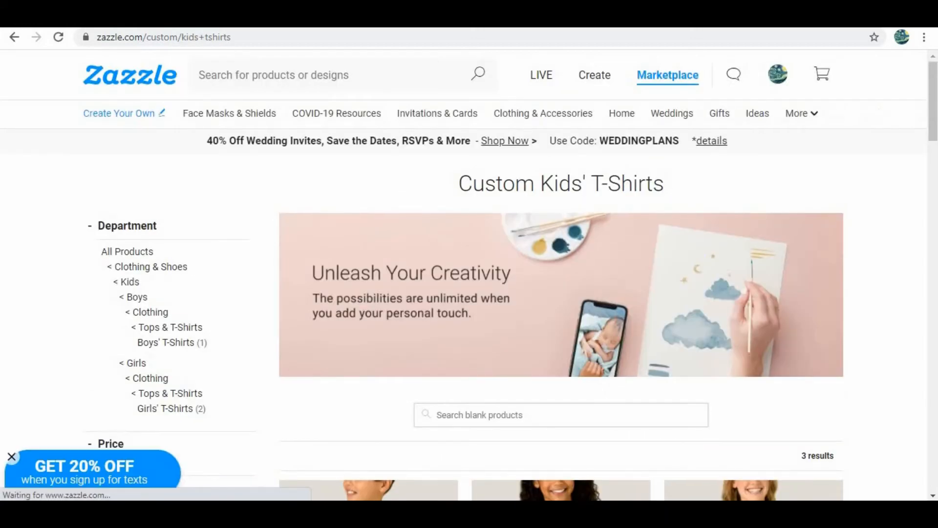
{"action": "scroll", "coordinate": [561, 274], "scroll_direction": "down", "scroll_amount": 3}
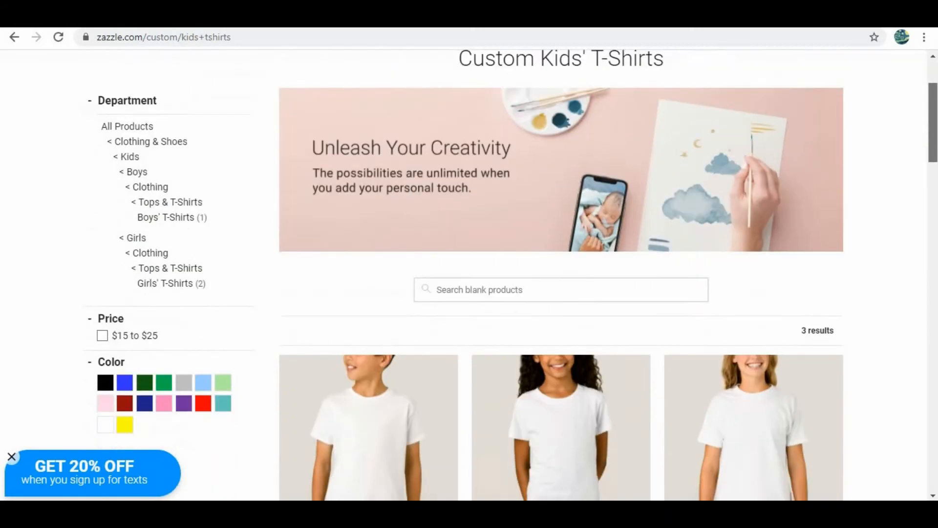
{"action": "scroll", "coordinate": [560, 274], "scroll_direction": "down", "scroll_amount": 4}
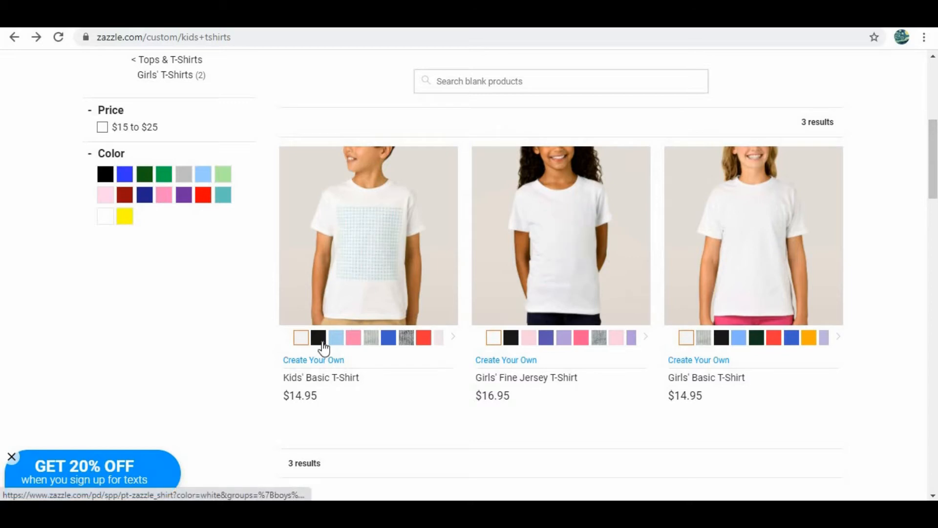
- Open the Kids' Basic T-Shirt product page and start a design with Add Image
{"action": "left_click", "coordinate": [336, 384]}
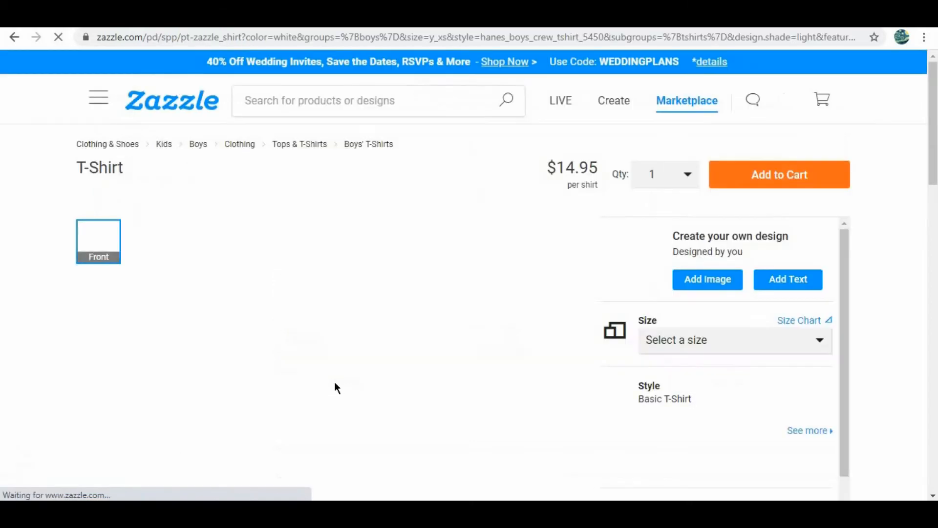
{"action": "left_click_drag", "start_coordinate": [933, 117], "coordinate": [934, 138]}
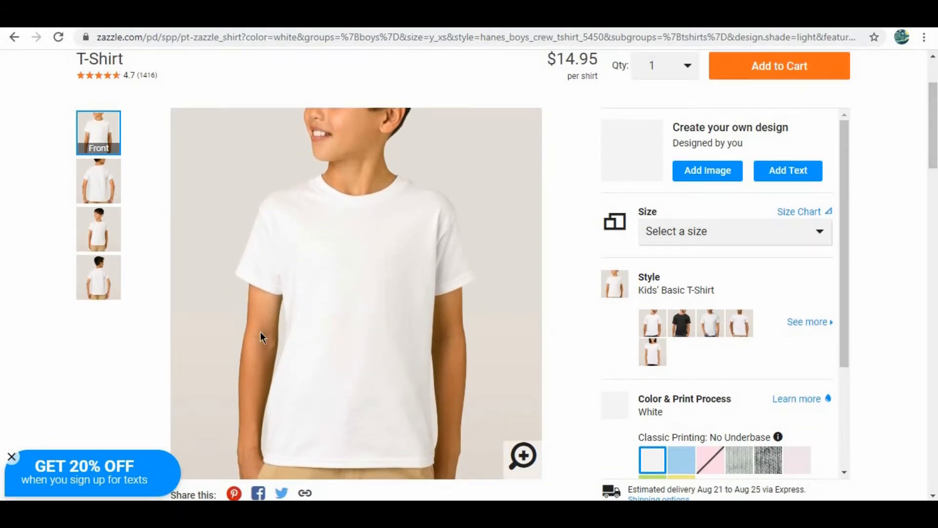
{"action": "left_click", "coordinate": [705, 172]}
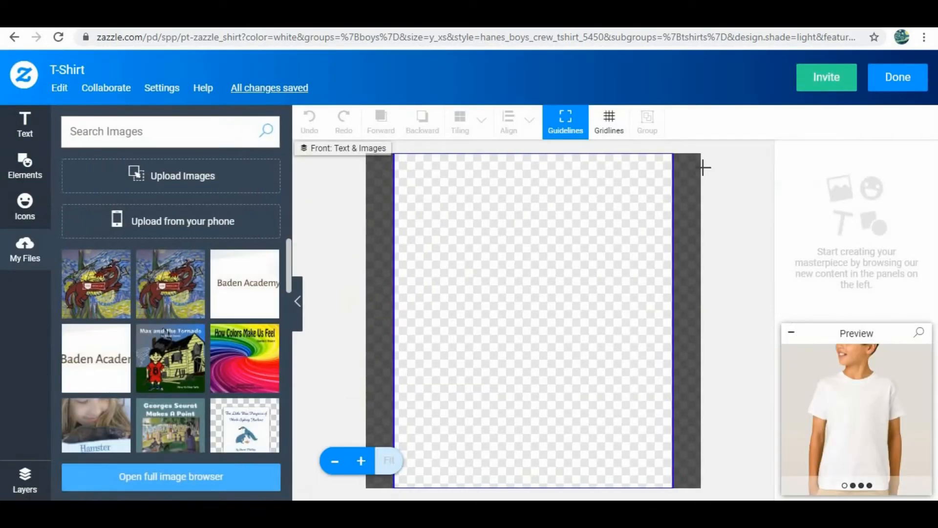
- Upload Nerd Battalion Logo (1) from Downloads onto the shirt front
{"action": "left_click", "coordinate": [166, 174]}
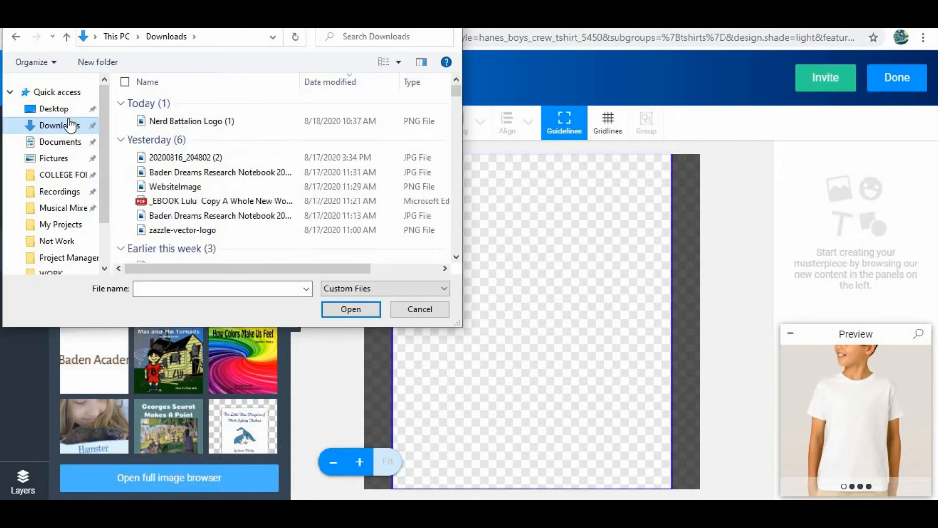
{"action": "double_click", "coordinate": [206, 120]}
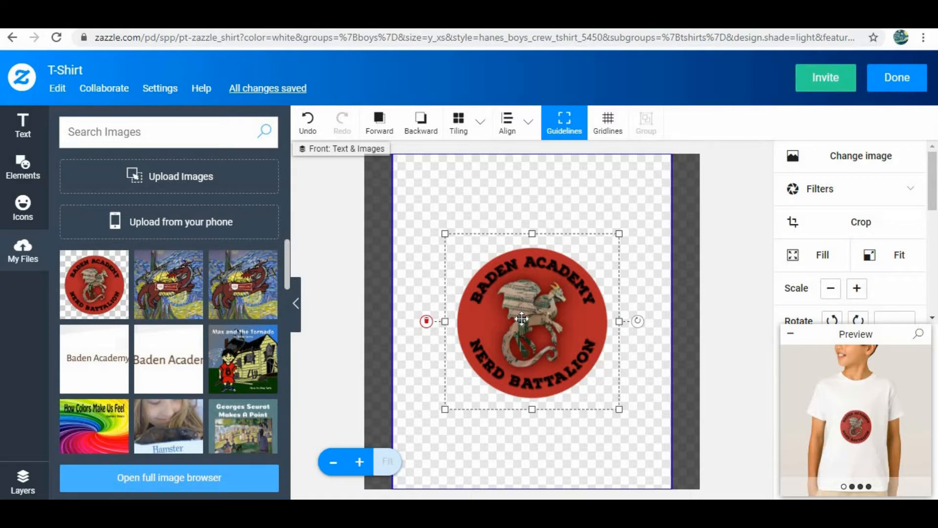
{"action": "left_click", "coordinate": [515, 469]}
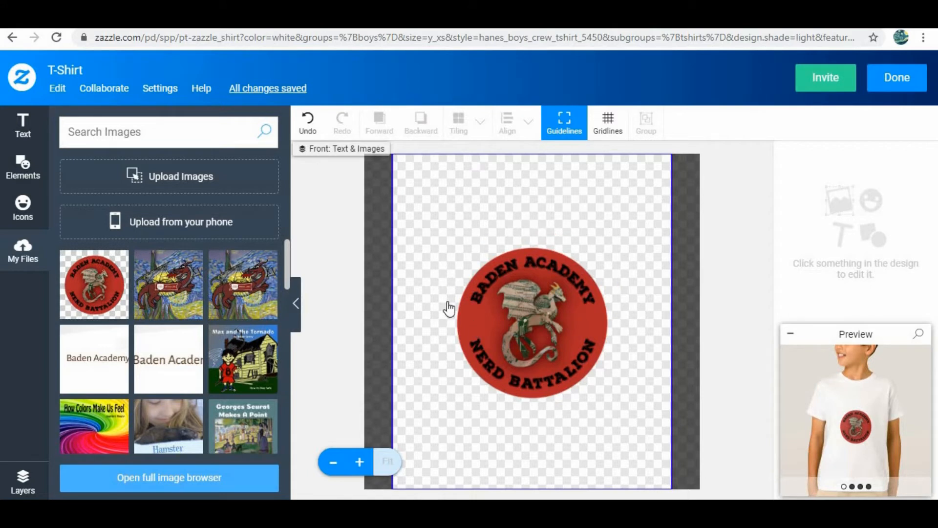
{"action": "left_click", "coordinate": [546, 304]}
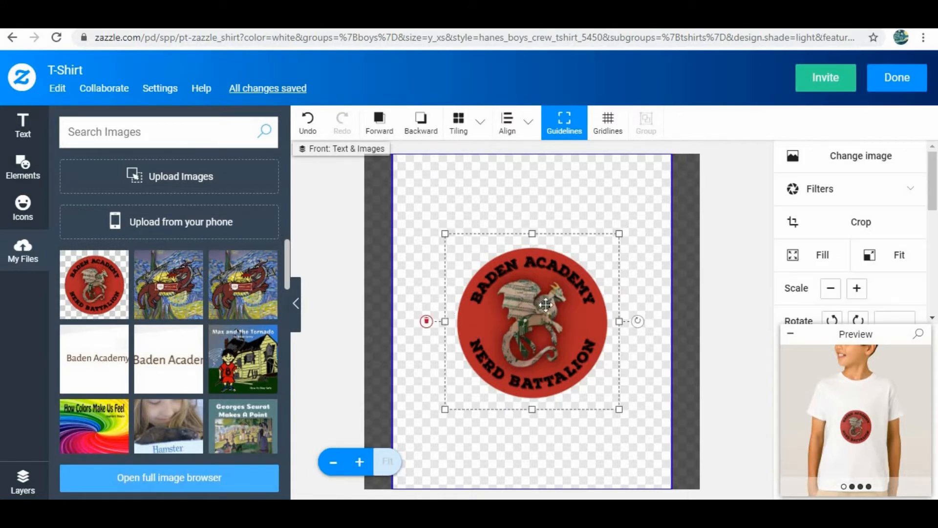
{"action": "mouse_move", "coordinate": [638, 342]}
{"action": "left_mouse_down"}
{"action": "mouse_move", "coordinate": [610, 379]}
{"action": "mouse_move", "coordinate": [490, 412]}
{"action": "mouse_move", "coordinate": [448, 312]}
{"action": "mouse_move", "coordinate": [556, 246]}
{"action": "mouse_move", "coordinate": [572, 176]}
{"action": "mouse_move", "coordinate": [653, 355]}
{"action": "mouse_move", "coordinate": [640, 358]}
{"action": "left_mouse_up"}
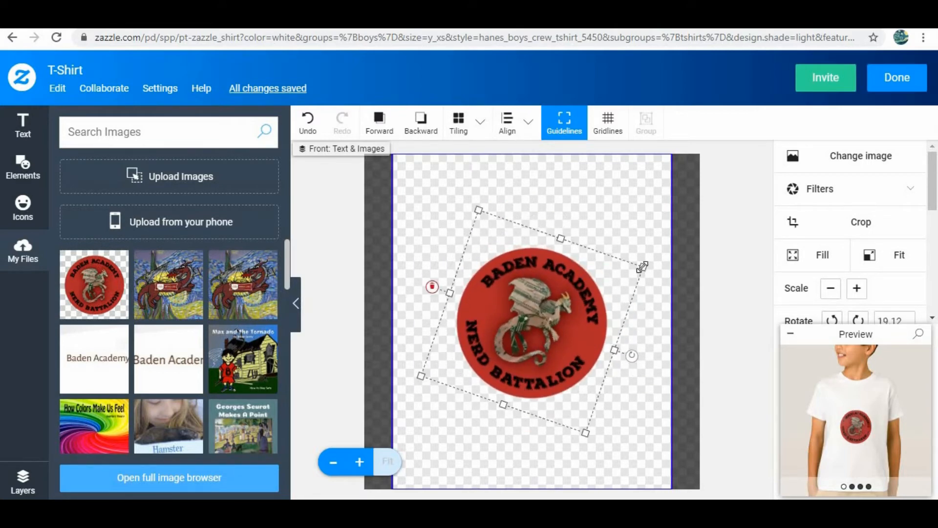
{"action": "left_click_drag", "start_coordinate": [642, 266], "coordinate": [695, 237]}
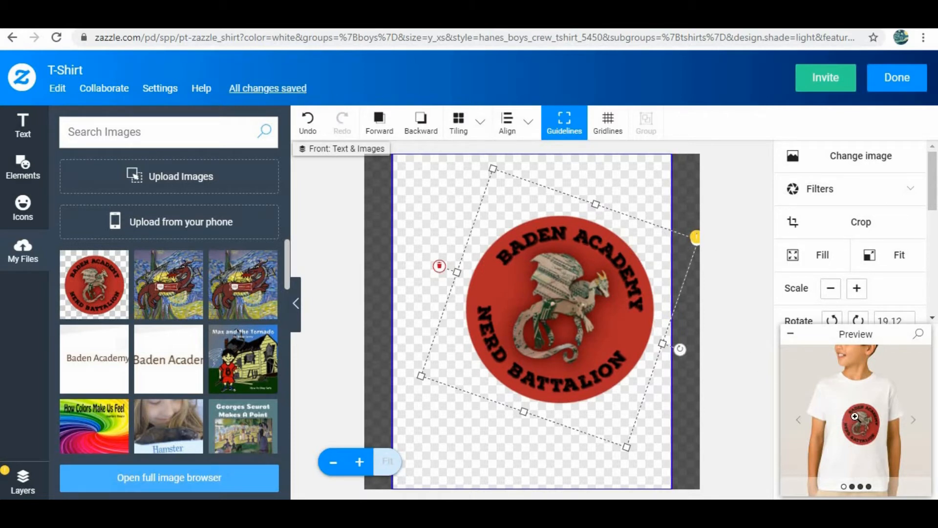
{"action": "left_click", "coordinate": [439, 266]}
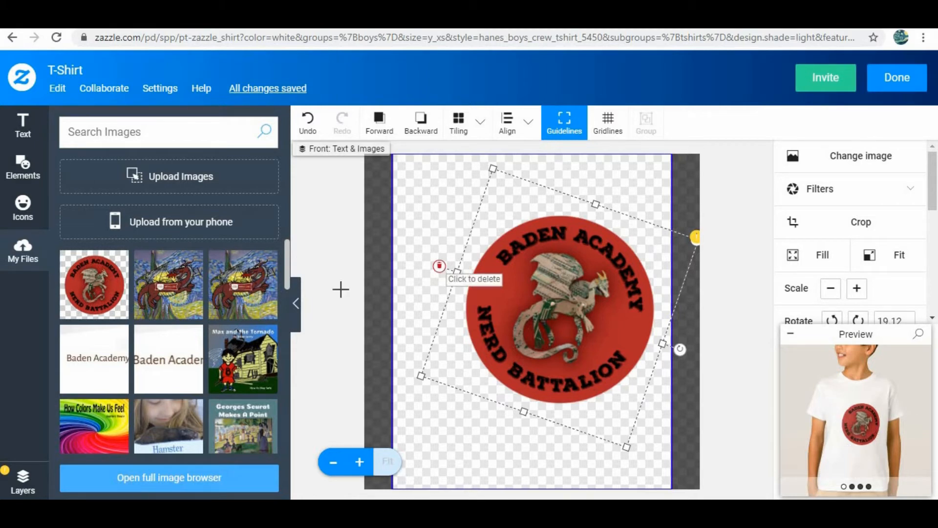
{"action": "left_click", "coordinate": [117, 297]}
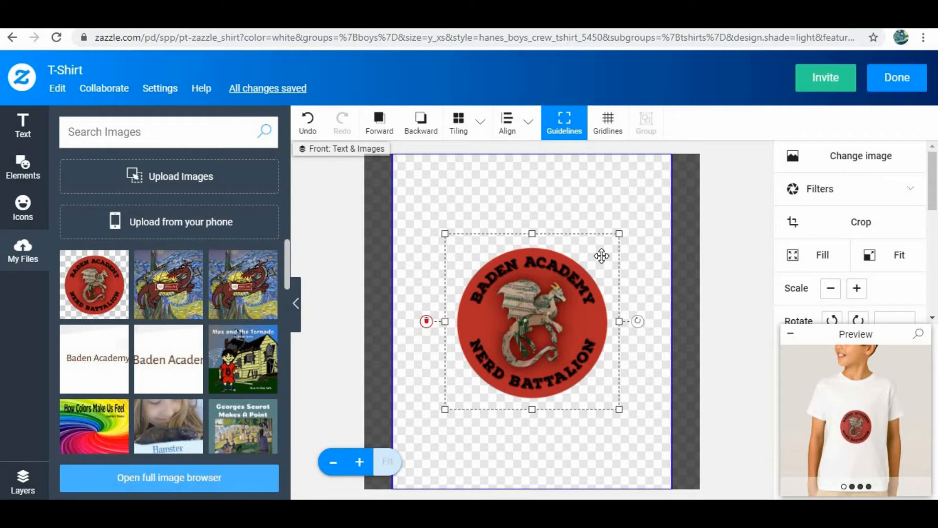
{"action": "left_click", "coordinate": [889, 163]}
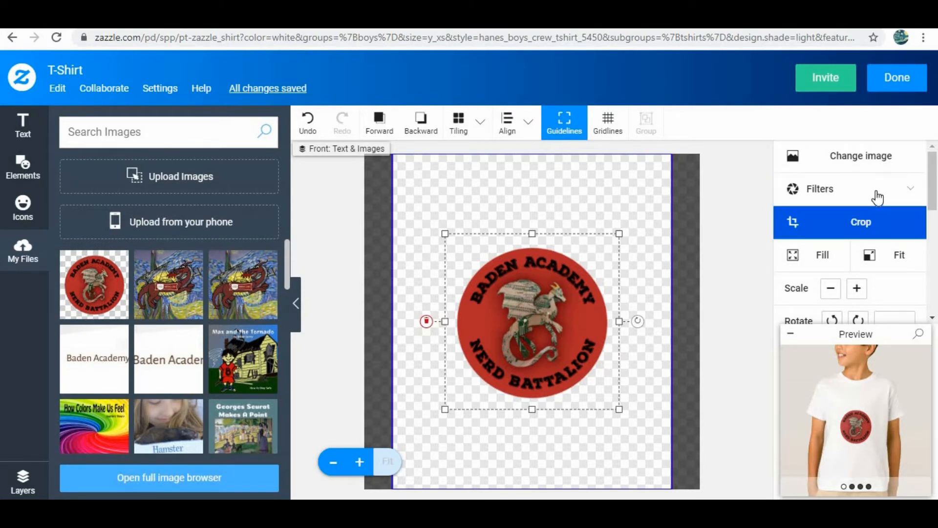
- Try the San Telmo and Sepia filters, then settle on Black & White for the logo
{"action": "left_click", "coordinate": [830, 189]}
{"action": "scroll", "coordinate": [873, 309], "scroll_direction": "down", "scroll_amount": 1}
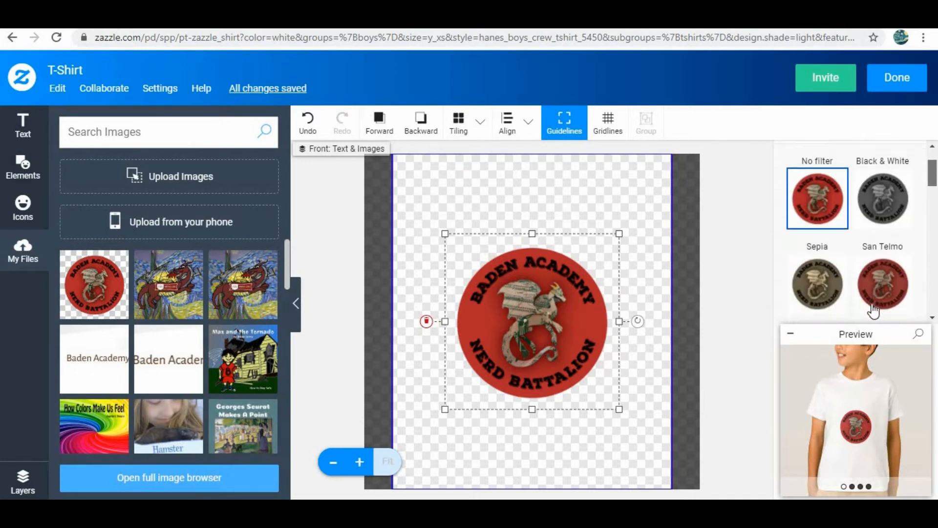
{"action": "left_click", "coordinate": [872, 304]}
{"action": "left_click", "coordinate": [807, 286]}
{"action": "left_click", "coordinate": [904, 196]}
{"action": "scroll", "coordinate": [904, 195], "scroll_direction": "up", "scroll_amount": 1}
{"action": "left_click", "coordinate": [904, 193]}
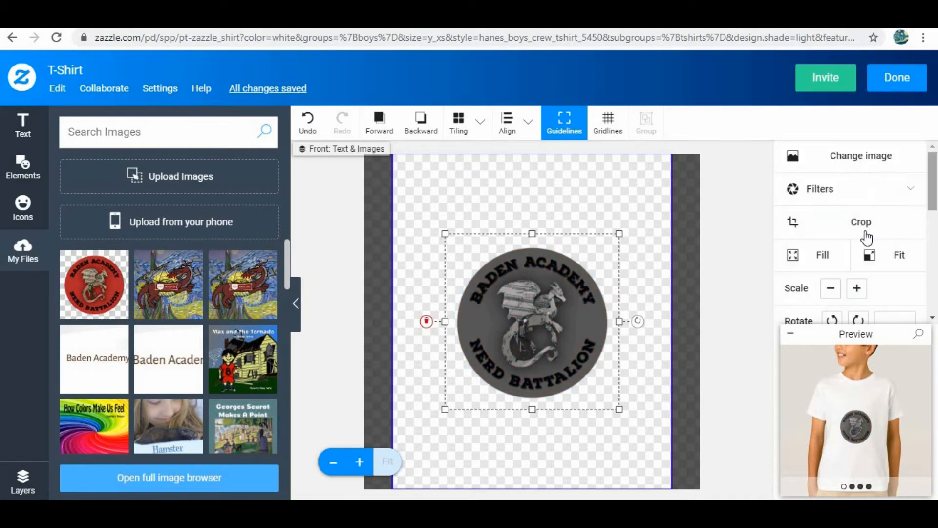
- Crop away the logo's right edge and apply the crop
{"action": "left_click", "coordinate": [842, 239]}
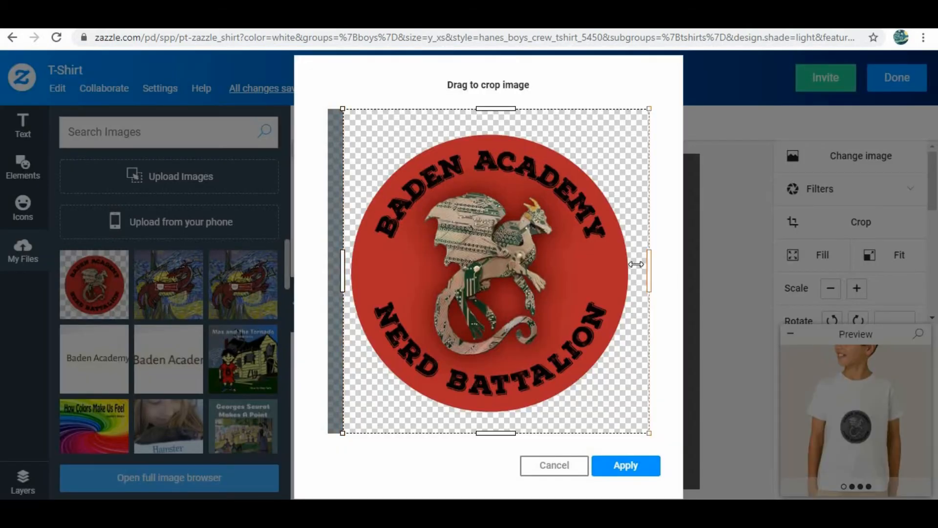
{"action": "left_click_drag", "start_coordinate": [635, 263], "coordinate": [615, 265]}
{"action": "left_click", "coordinate": [622, 465]}
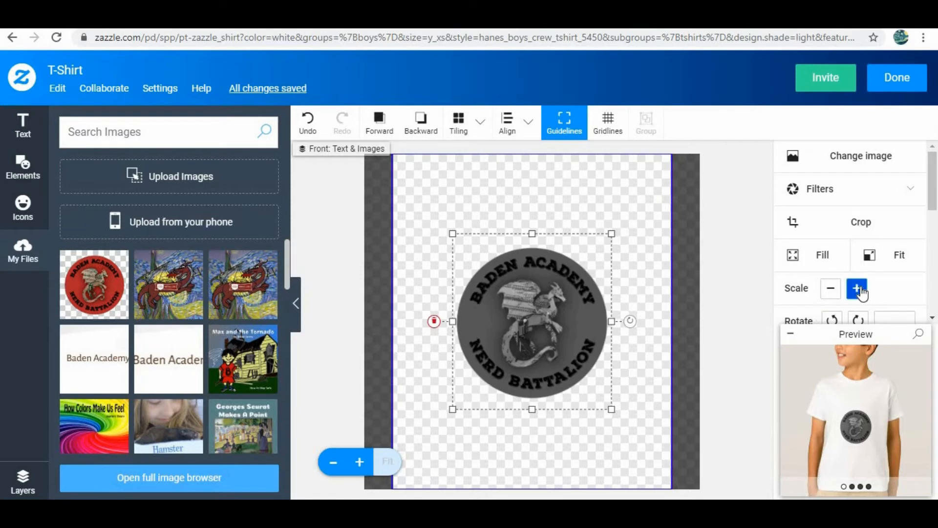
- Enlarge the logo with three Scale + steps and a corner drag
{"action": "left_click", "coordinate": [859, 289]}
{"action": "left_click", "coordinate": [859, 290]}
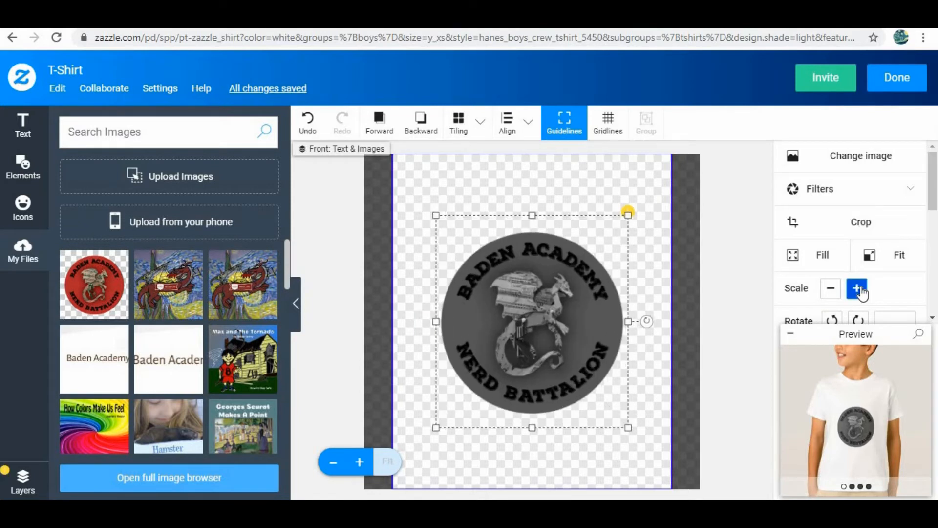
{"action": "left_click", "coordinate": [859, 290]}
{"action": "left_click_drag", "start_coordinate": [638, 204], "coordinate": [663, 189]}
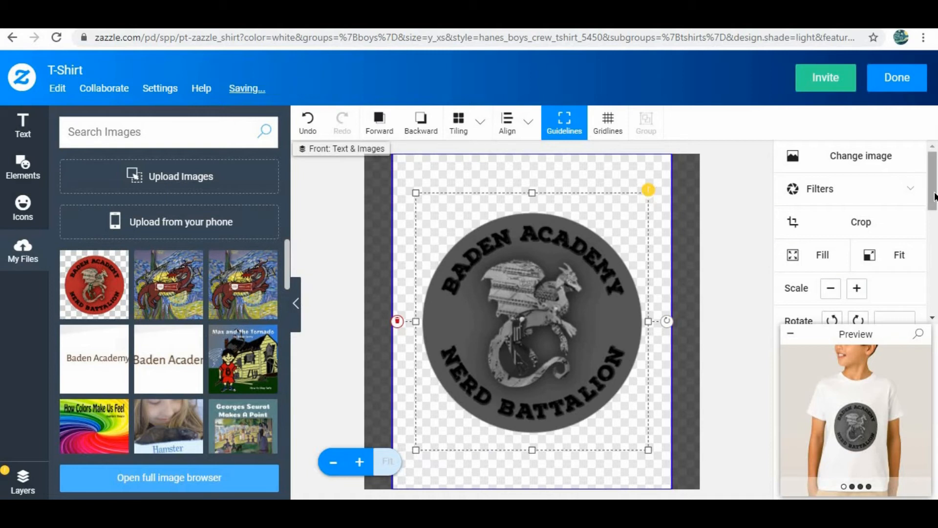
- Rotate the logo to 135° and mirror it horizontally
{"action": "scroll", "coordinate": [830, 256], "scroll_direction": "down", "scroll_amount": 3}
{"action": "left_click", "coordinate": [831, 205]}
{"action": "left_click", "coordinate": [832, 206]}
{"action": "left_click", "coordinate": [831, 238]}
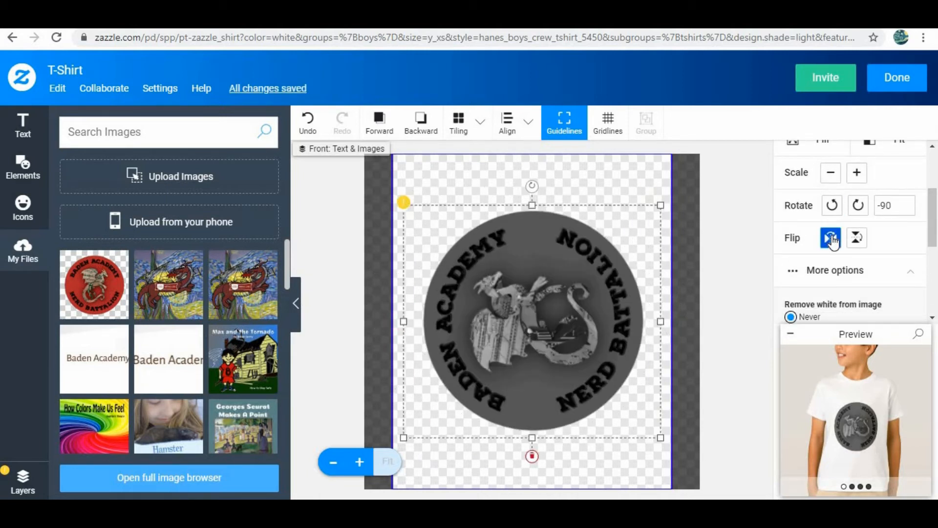
{"action": "left_click", "coordinate": [832, 206]}
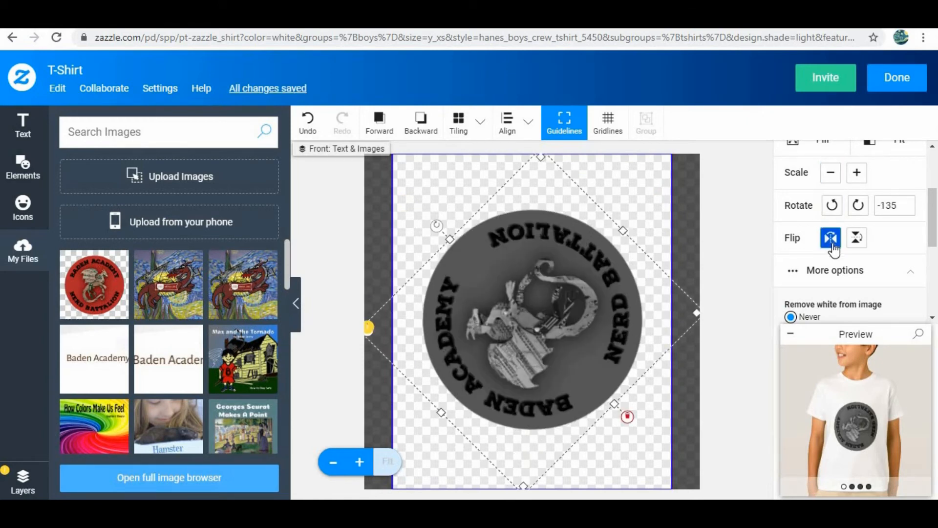
{"action": "left_click", "coordinate": [834, 245]}
{"action": "left_click_drag", "start_coordinate": [932, 223], "coordinate": [875, 224]}
{"action": "left_click", "coordinate": [877, 227]}
- Add a 'Text example!' text line to the shirt, then delete it again
{"action": "left_click", "coordinate": [22, 126]}
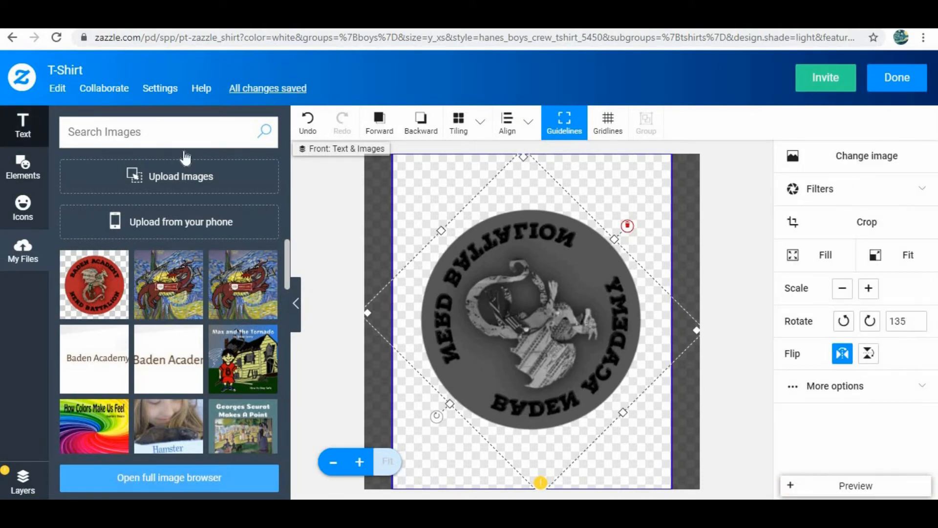
{"action": "left_click", "coordinate": [171, 142]}
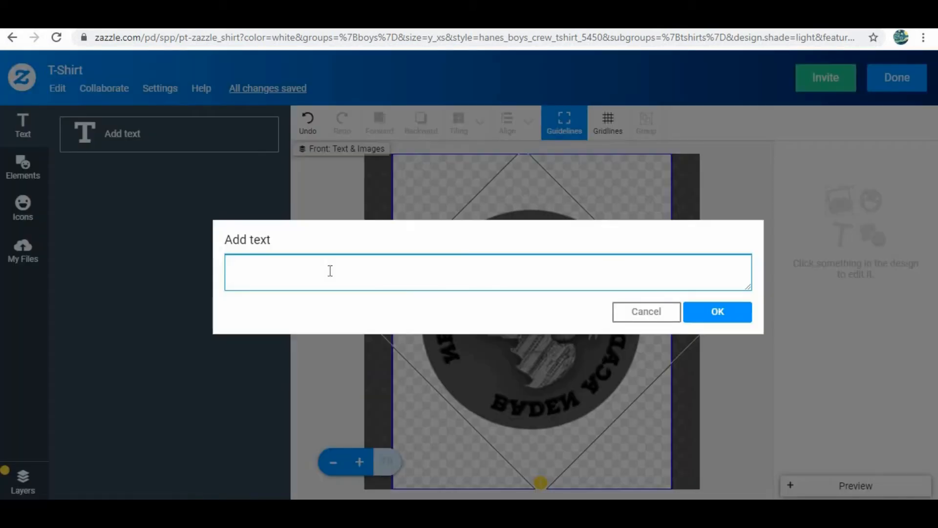
{"action": "type", "text": "Text example!"}
{"action": "left_click", "coordinate": [718, 309]}
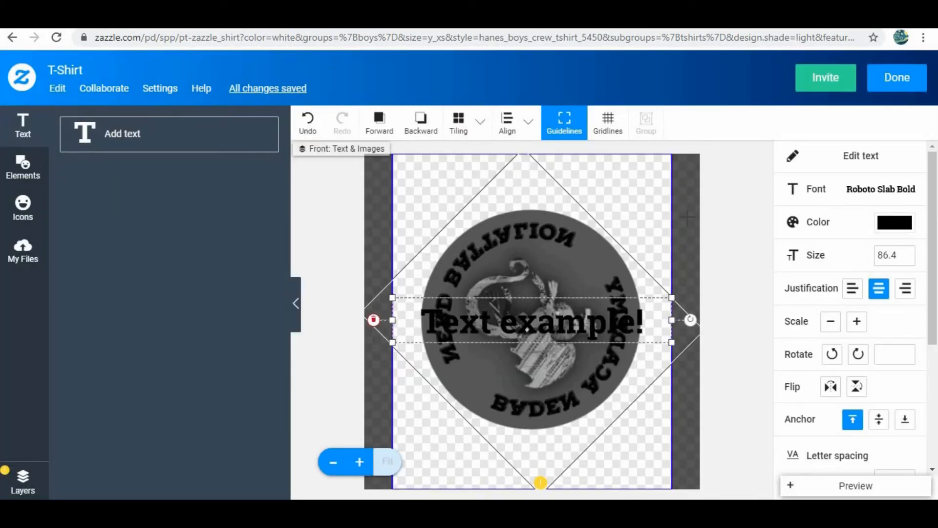
{"action": "left_click", "coordinate": [687, 217]}
{"action": "left_click", "coordinate": [23, 254]}
{"action": "left_click", "coordinate": [451, 318]}
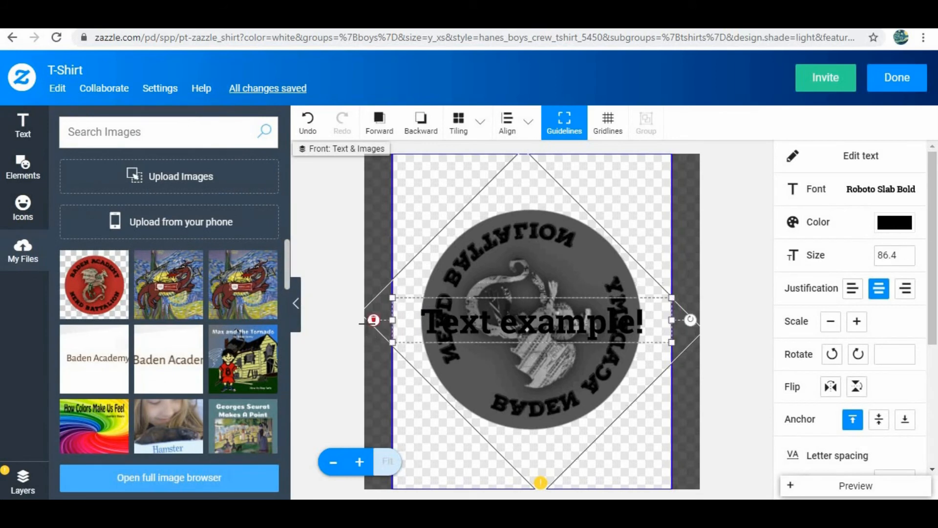
{"action": "left_click", "coordinate": [373, 320]}
- Replace the grey logo with the original red one and drag it higher along the centre
{"action": "left_click", "coordinate": [420, 310]}
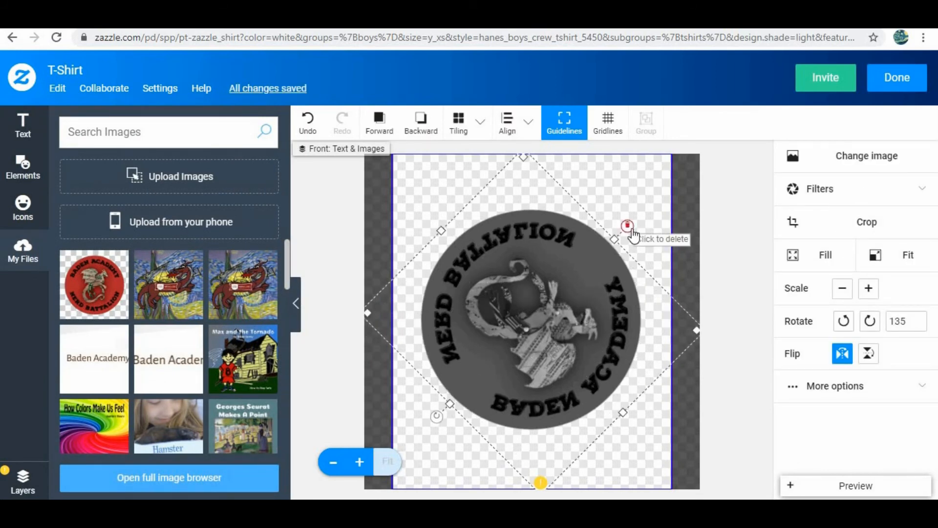
{"action": "left_click", "coordinate": [94, 284]}
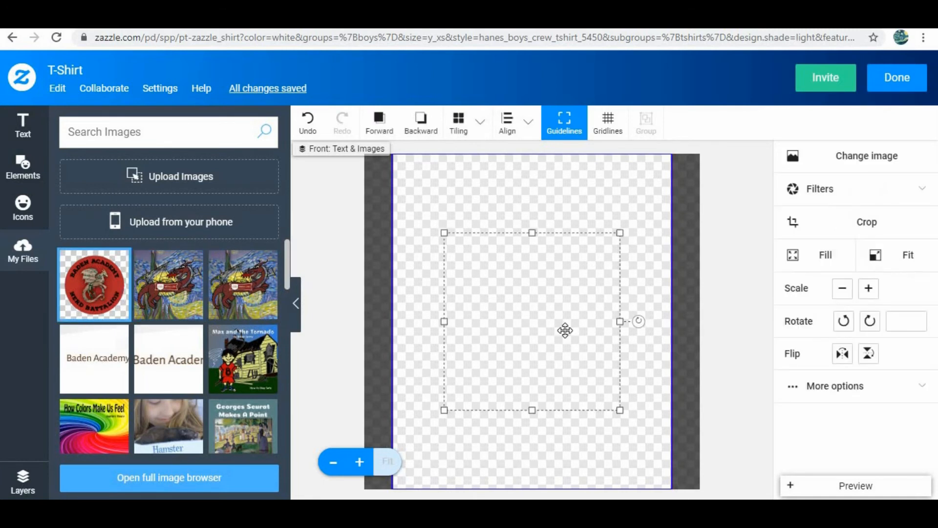
{"action": "left_click", "coordinate": [635, 201]}
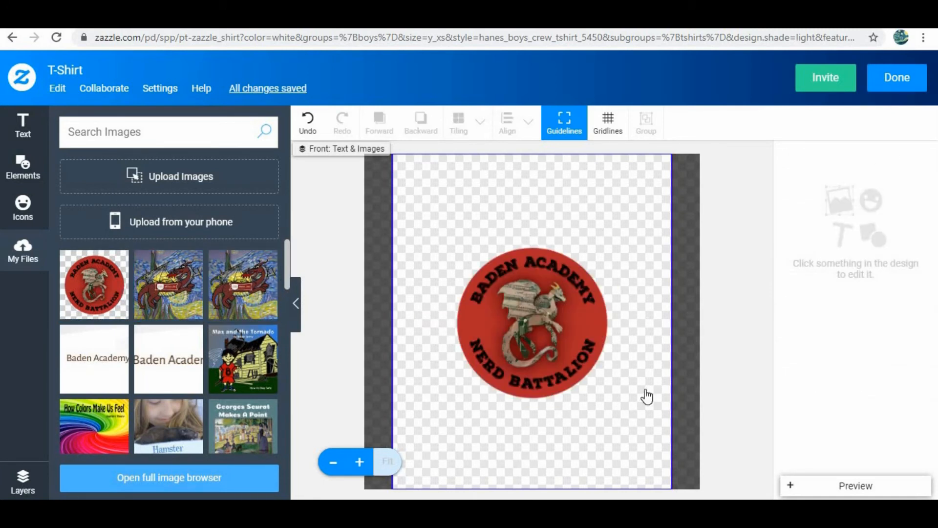
{"action": "left_click", "coordinate": [791, 486]}
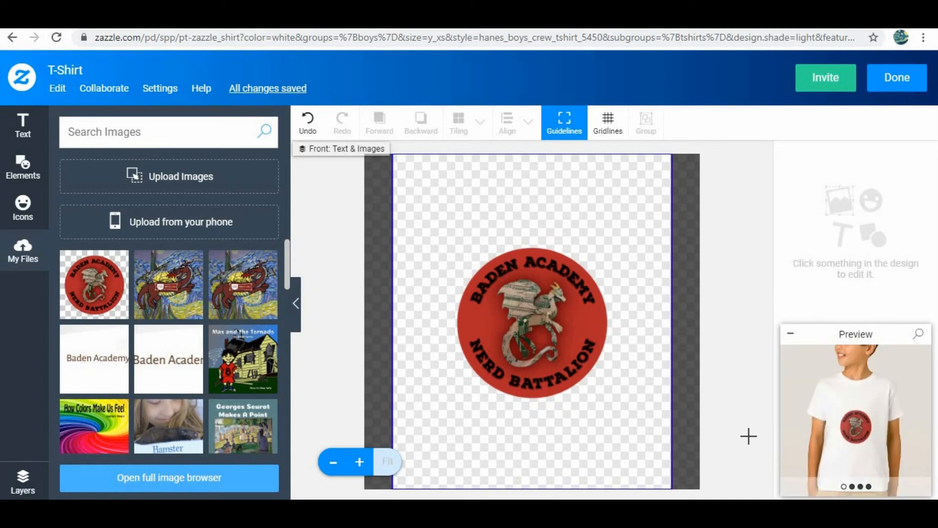
{"action": "left_click", "coordinate": [541, 295]}
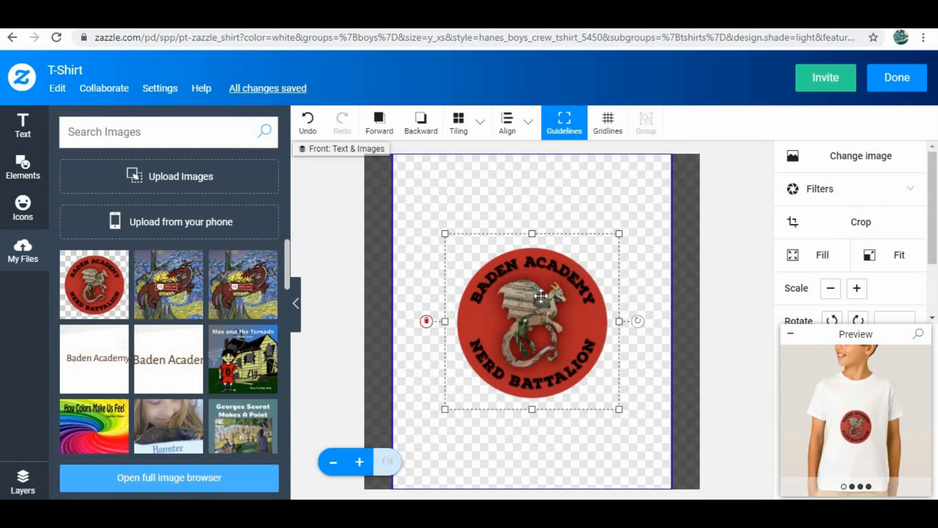
{"action": "left_click_drag", "start_coordinate": [541, 296], "coordinate": [540, 261]}
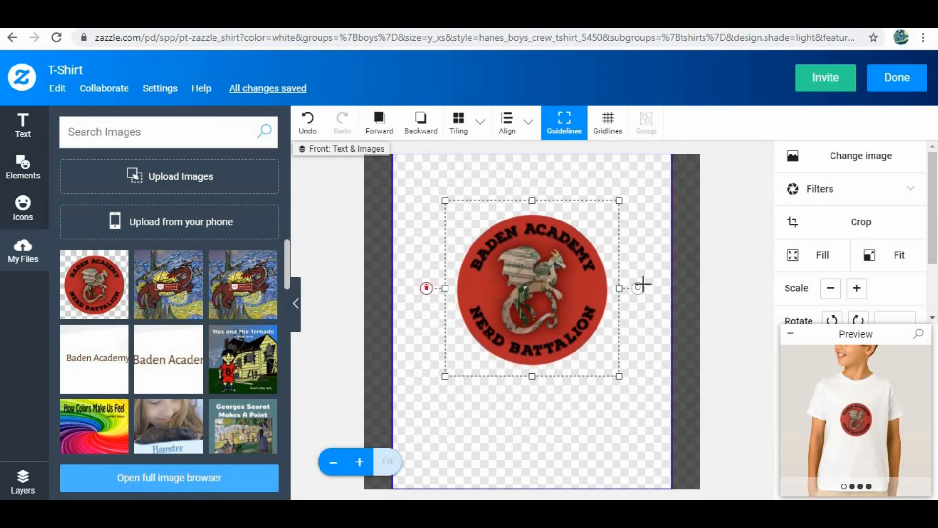
{"action": "left_click", "coordinate": [742, 415]}
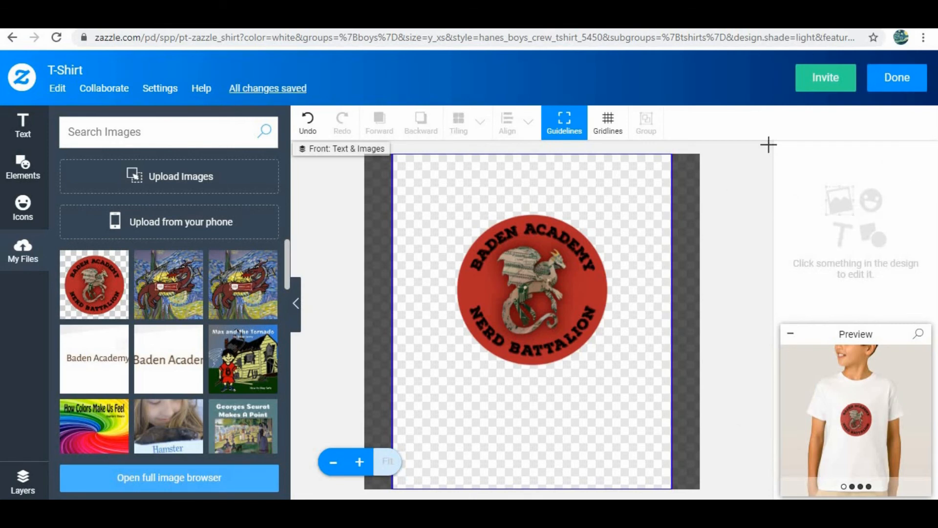
- Finish editing, try Light Blue and red shirt colours, then return to White
{"action": "left_click", "coordinate": [891, 78]}
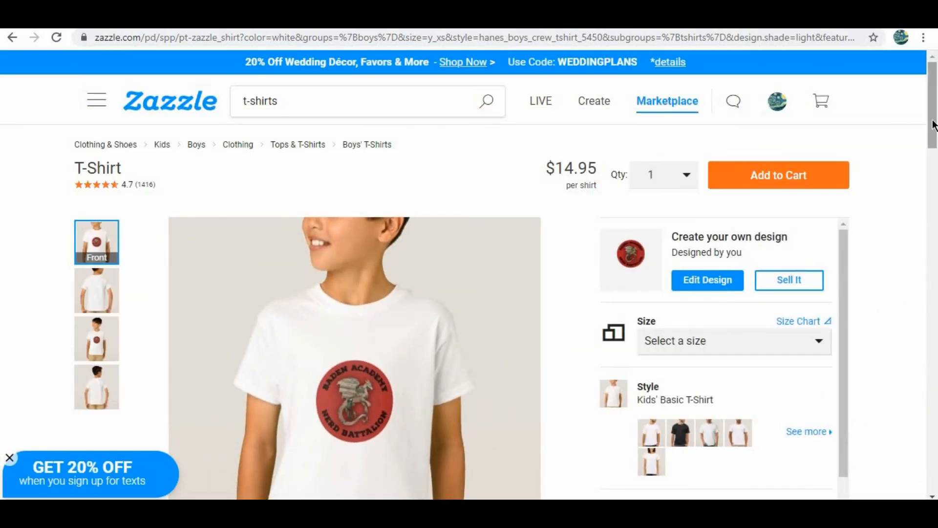
{"action": "left_click_drag", "start_coordinate": [933, 125], "coordinate": [933, 145]}
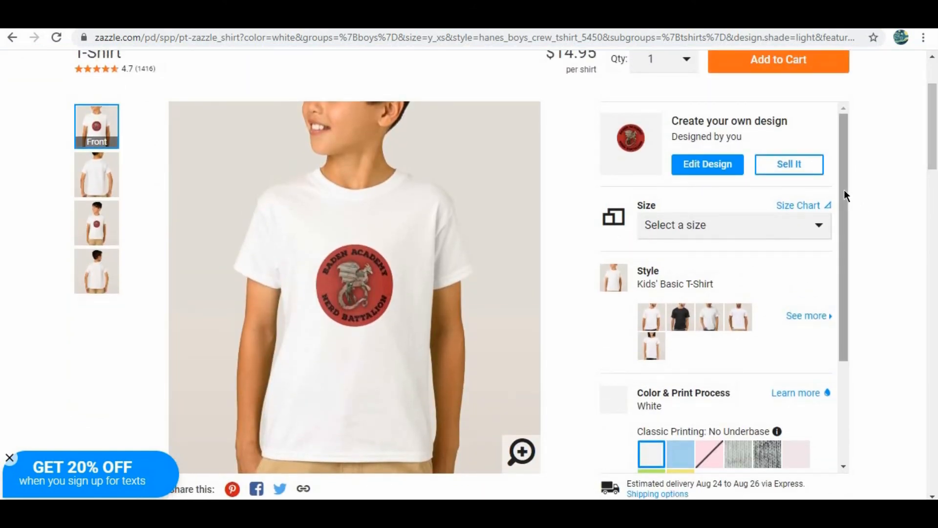
{"action": "left_click_drag", "start_coordinate": [844, 193], "coordinate": [811, 316]}
{"action": "left_click", "coordinate": [683, 316]}
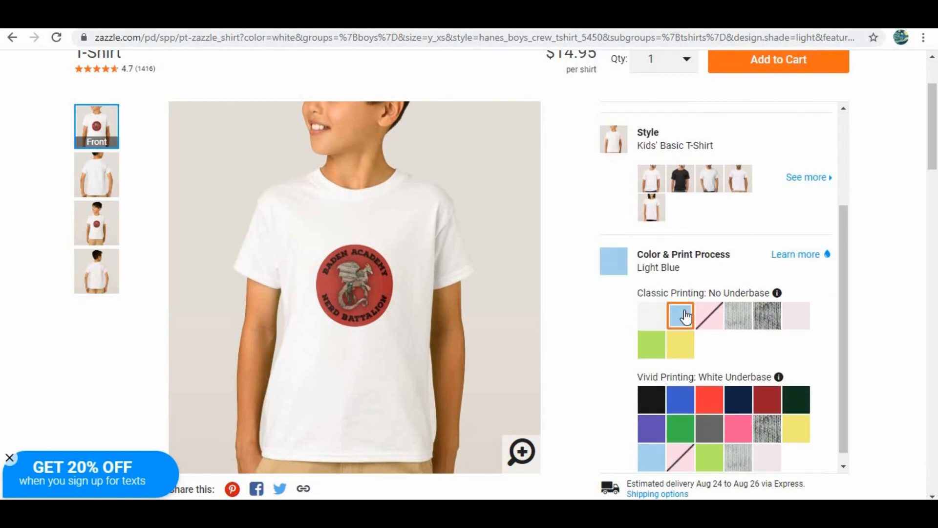
{"action": "left_click", "coordinate": [709, 401]}
{"action": "left_click", "coordinate": [653, 322]}
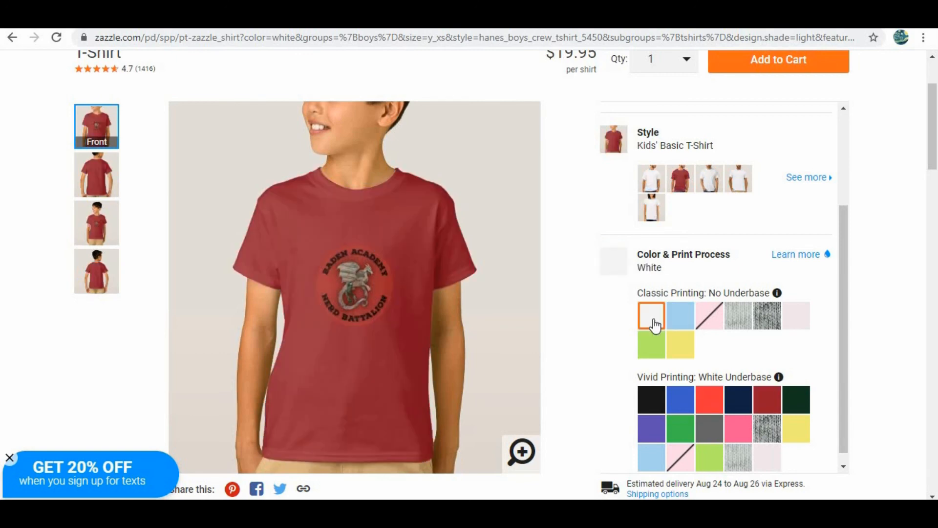
{"action": "left_click_drag", "start_coordinate": [934, 135], "coordinate": [936, 158]}
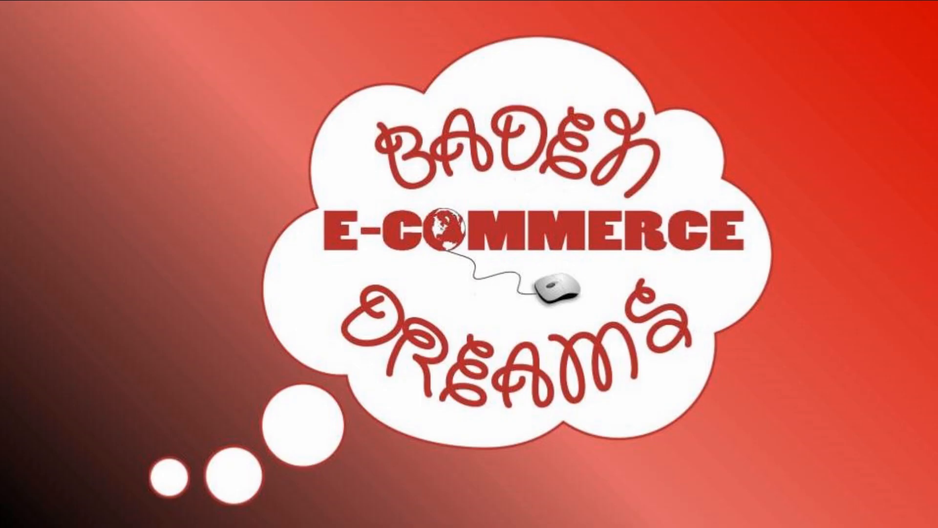